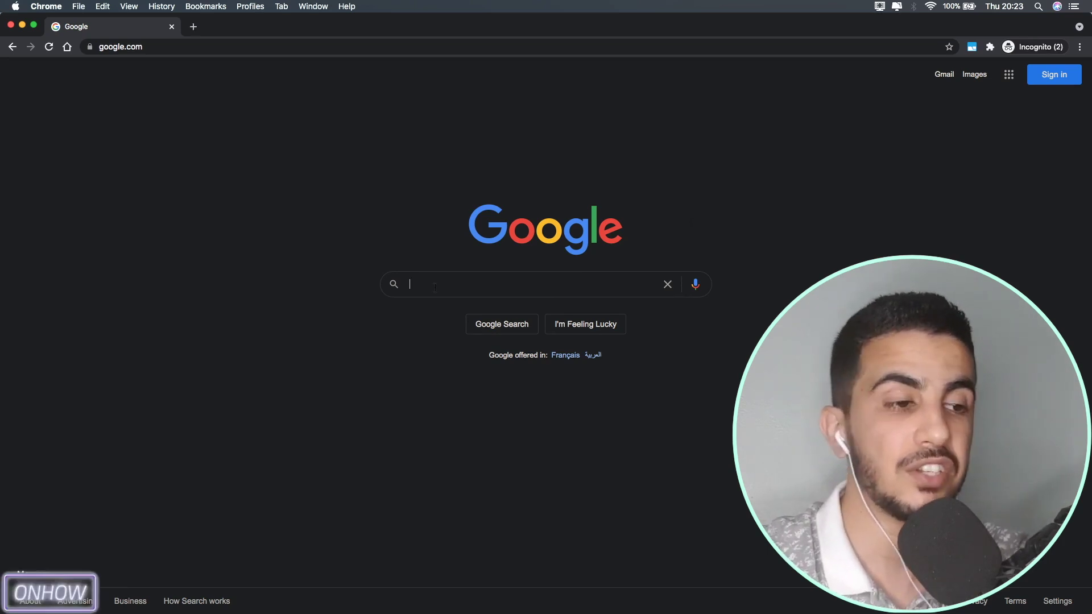
Enter inurl:"/wp-content/" in the Google search box and begin an intext: filter with empty quotes.
text(in)
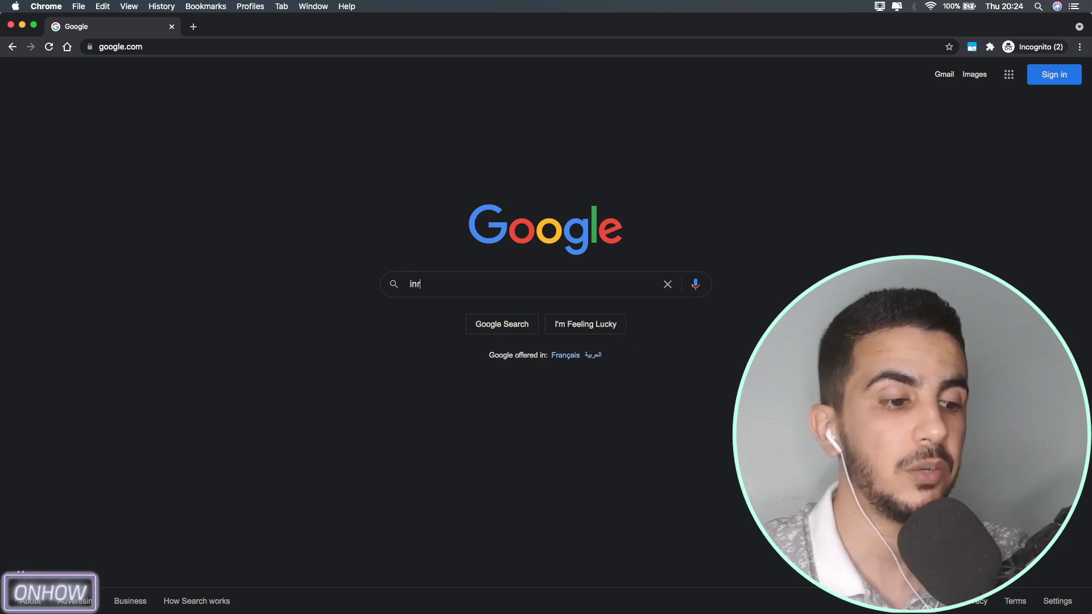
text(url)
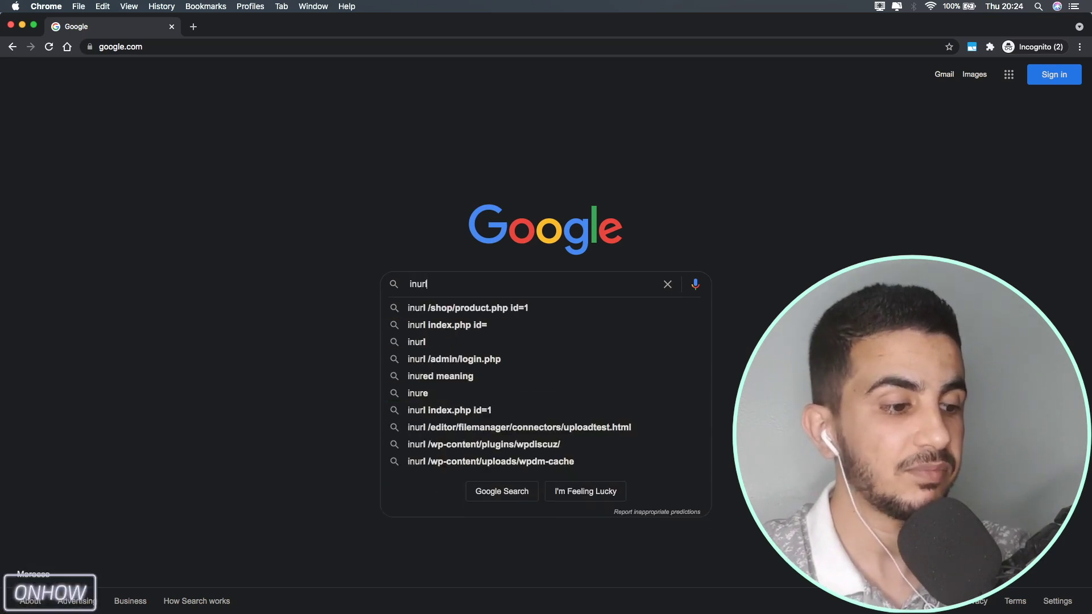
text(:")
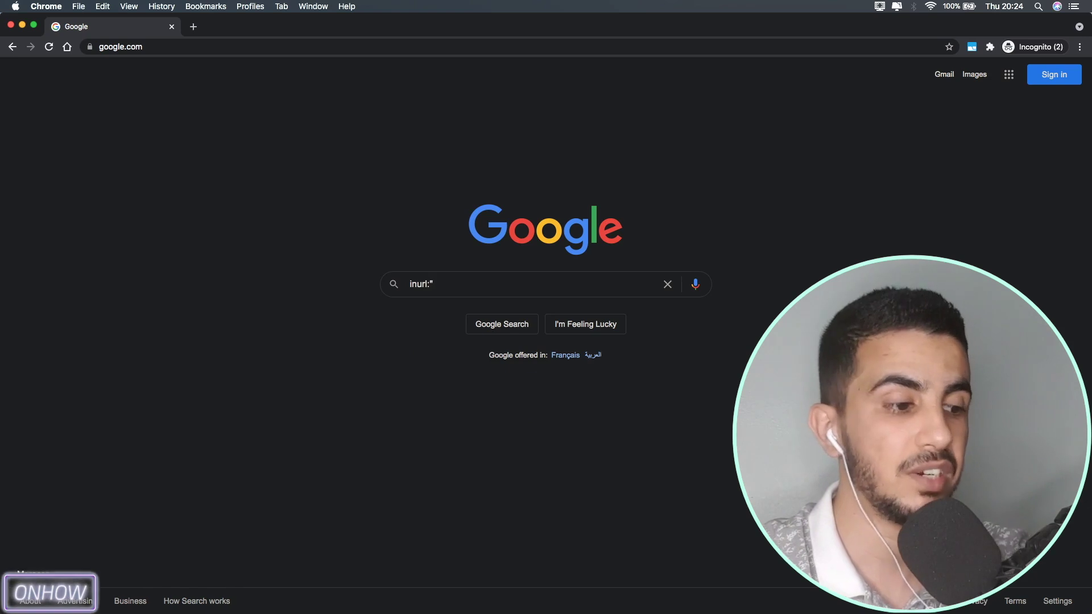
text(")
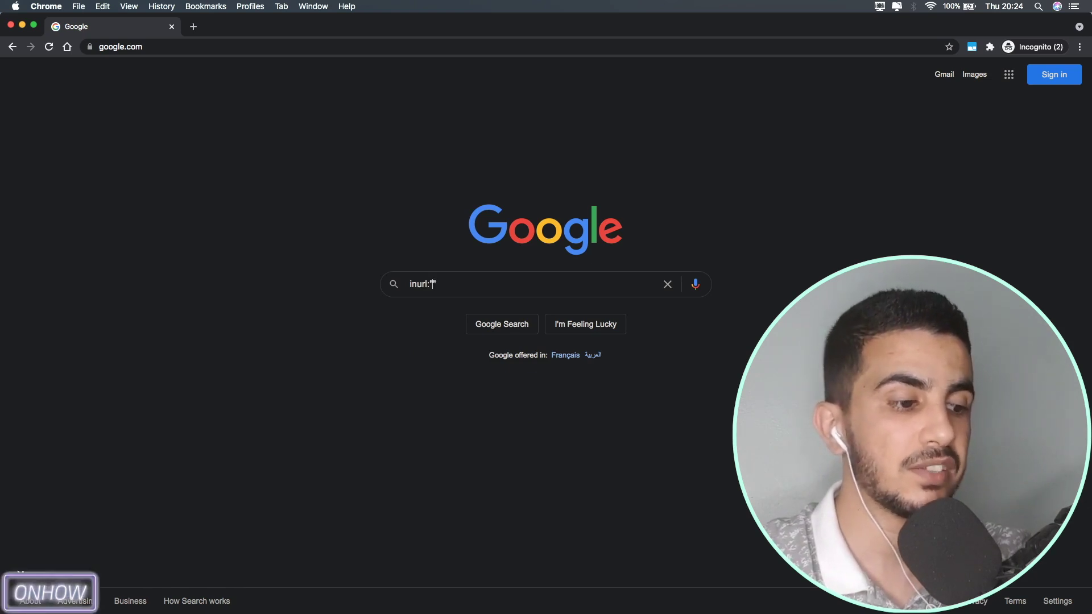
text(//)
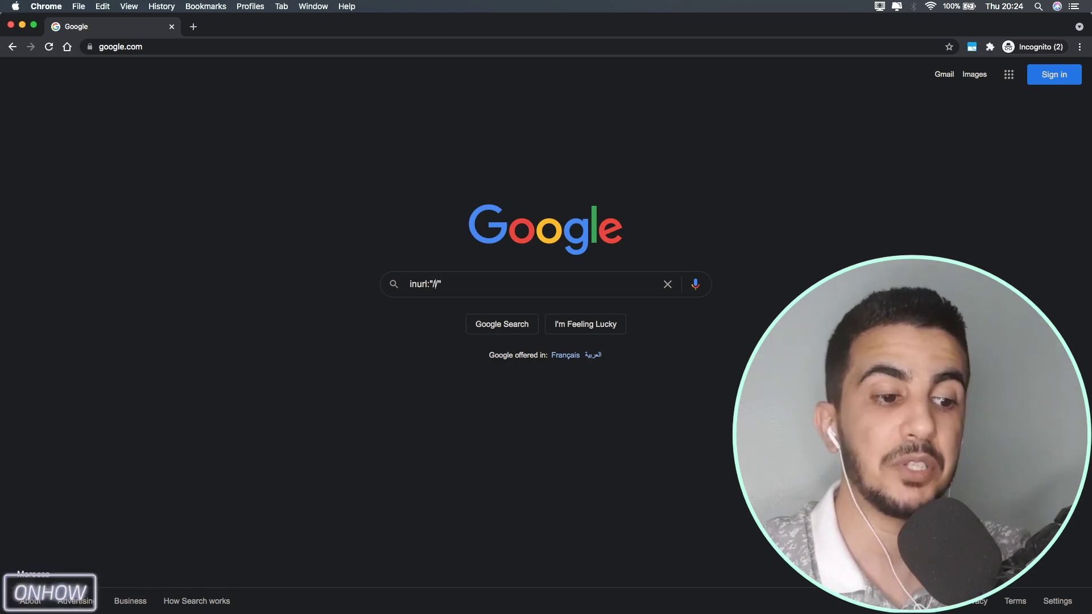
text(wp)
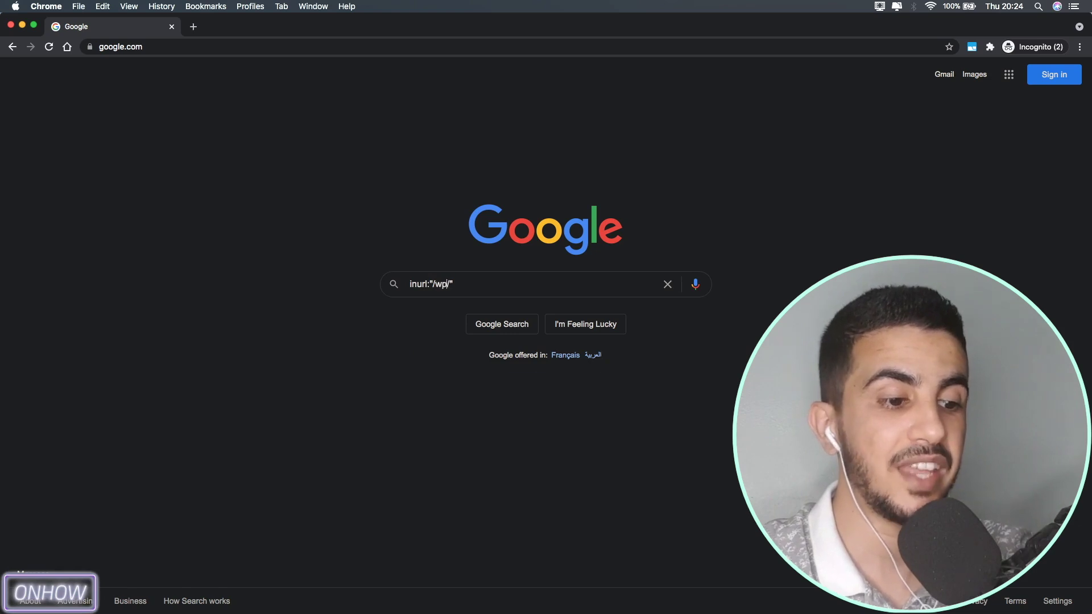
text(-content)
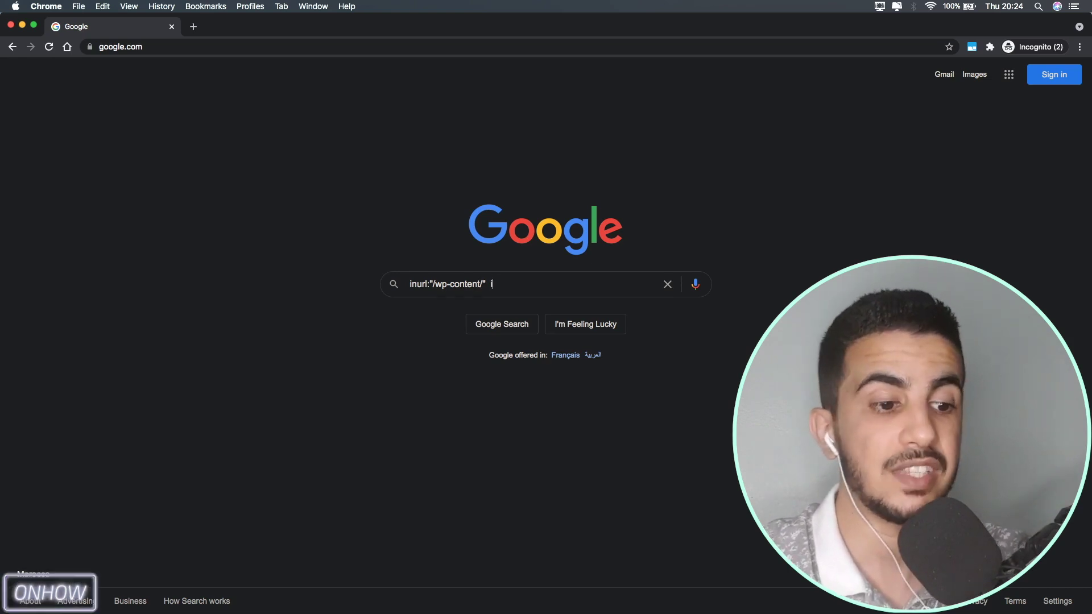
text(ntext:")
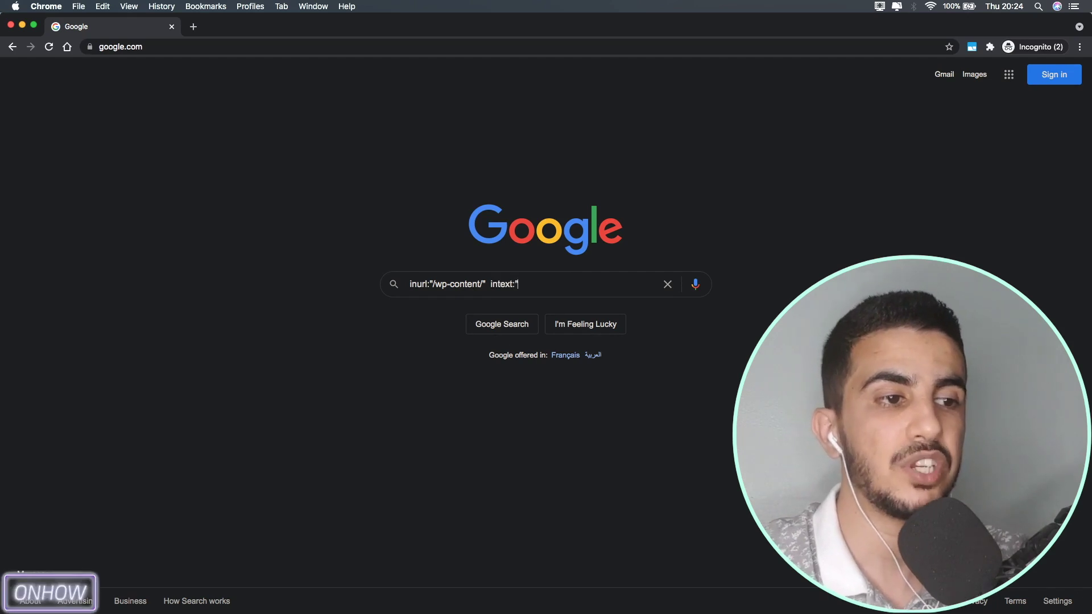
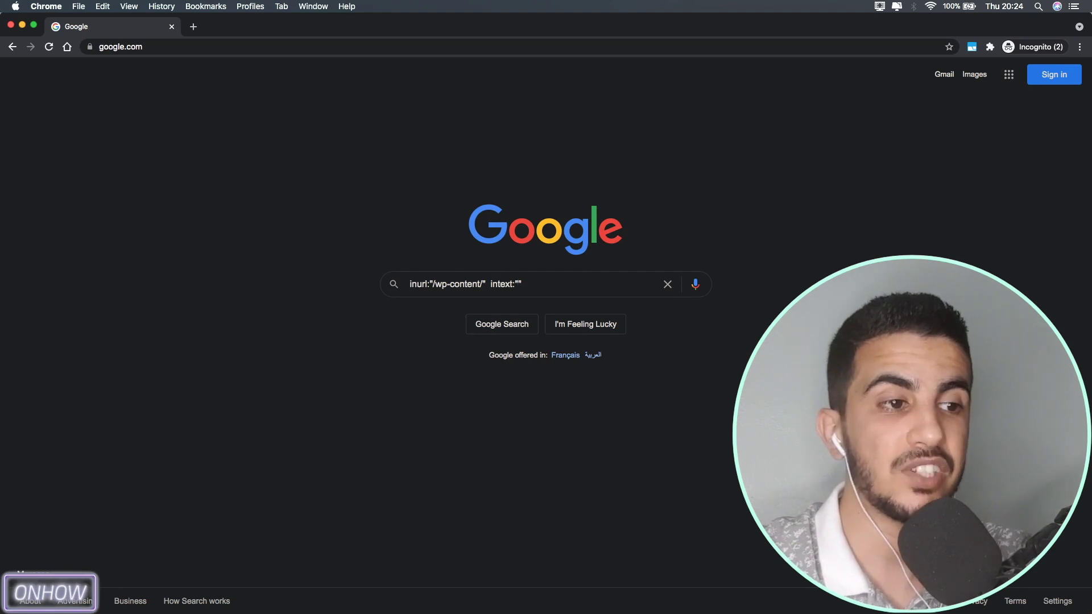
Search Google for wp-content pages containing 'burger'.
text(burger)
key(Return)
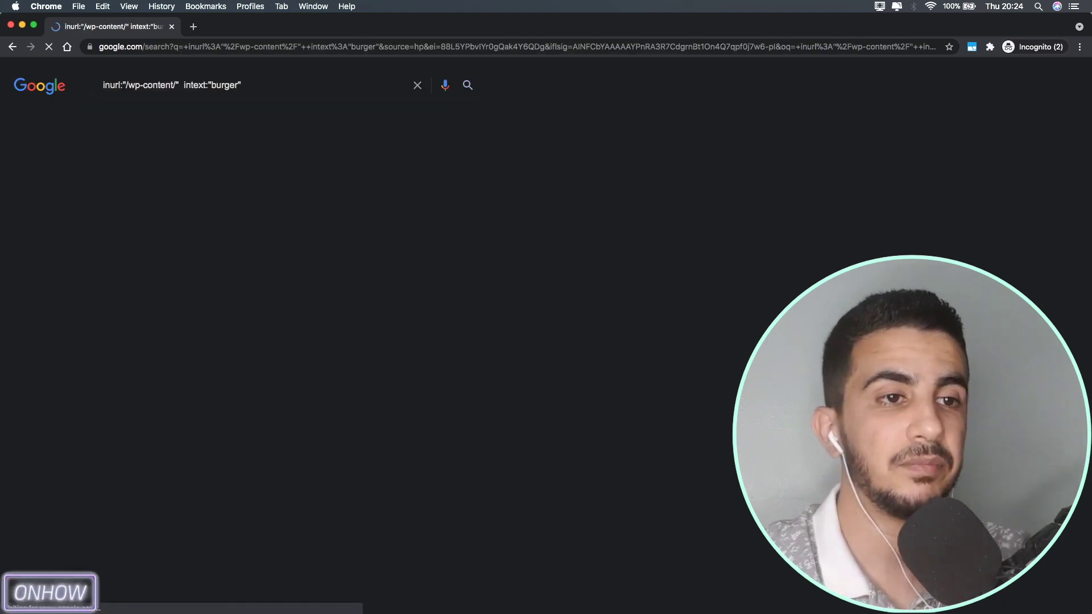
scroll(405, 230, down, 3)
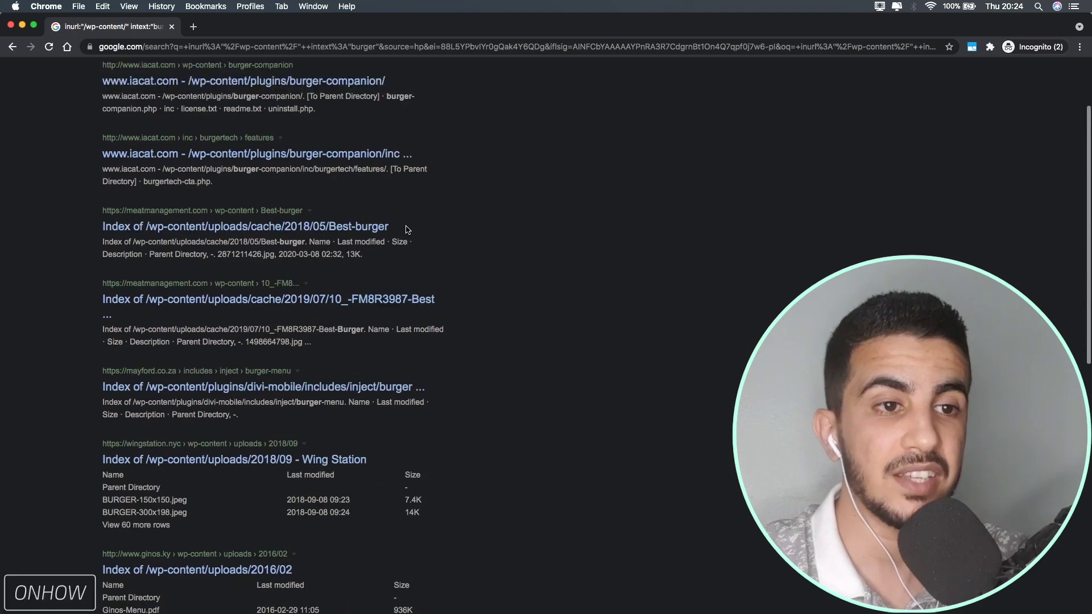
scroll(408, 230, up, 1)
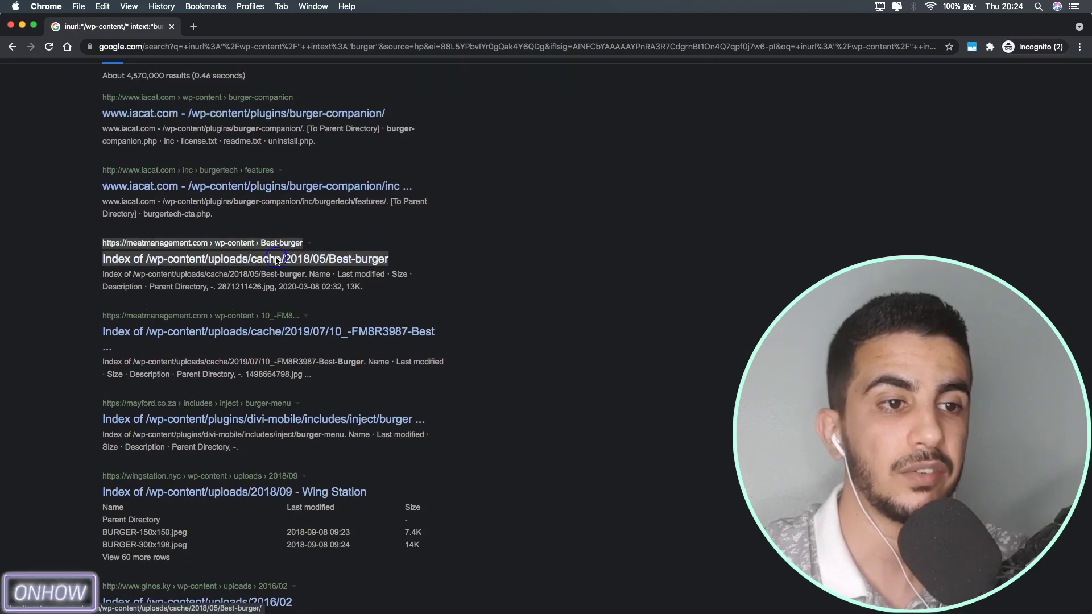
Open the Best-burger directory result in a new tab and switch to it.
right_click(305, 262)
click(305, 261)
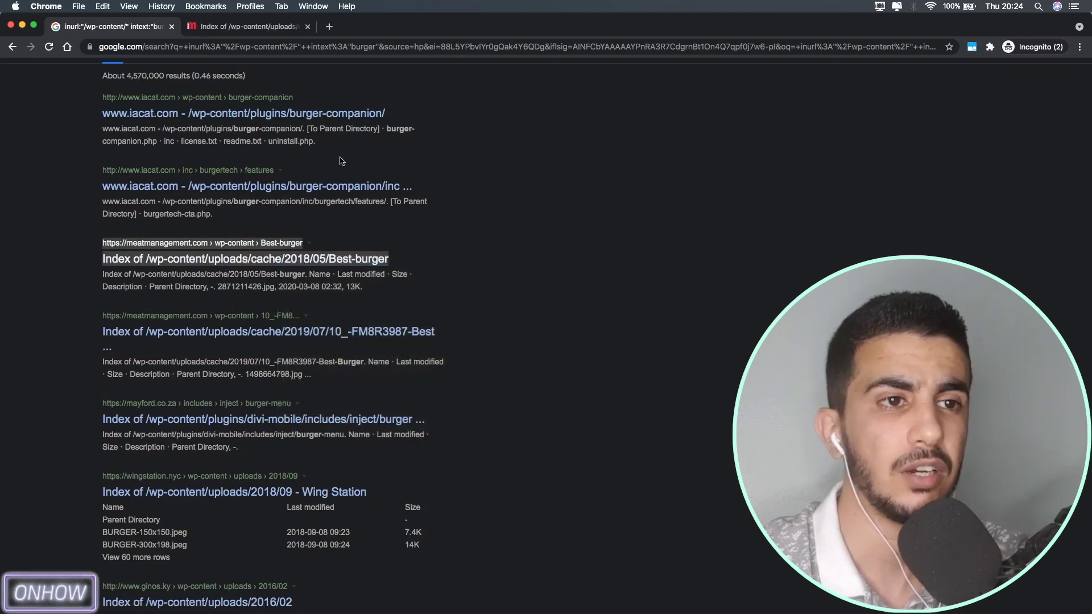
click(251, 26)
Strip the folder path from the URL to load meatmanagement.com's homepage and browse its news articles.
drag(368, 47, 185, 47)
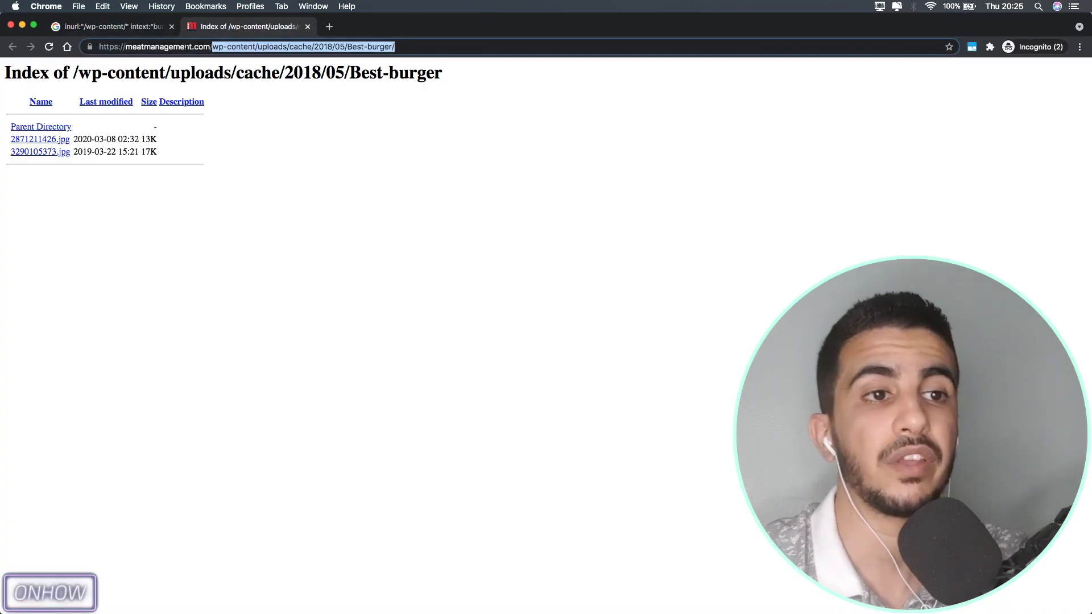
key(BackSpace)
key(Return)
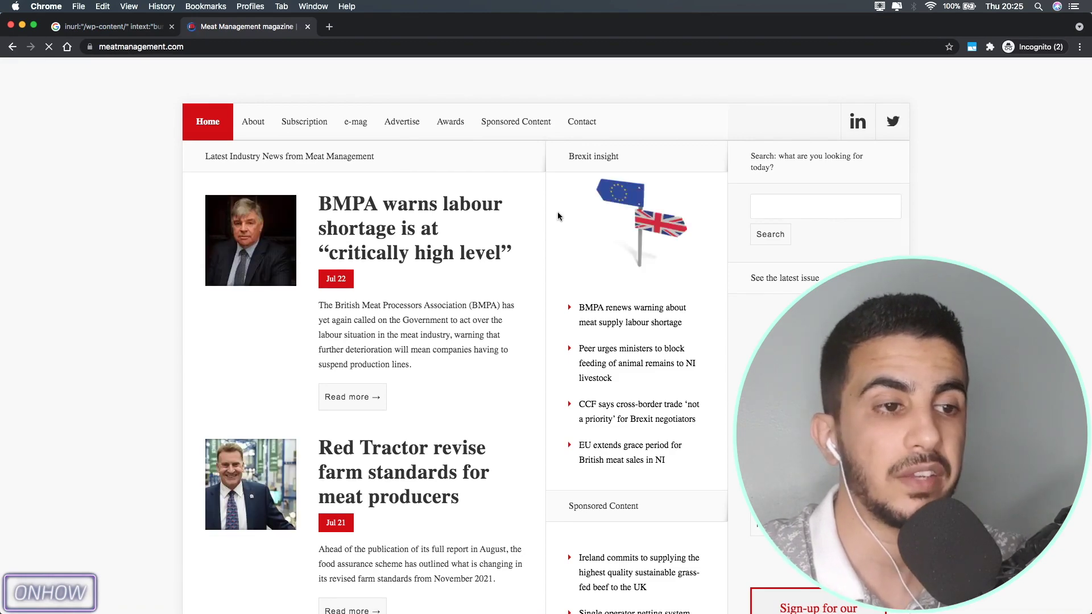
scroll(532, 301, down, 3)
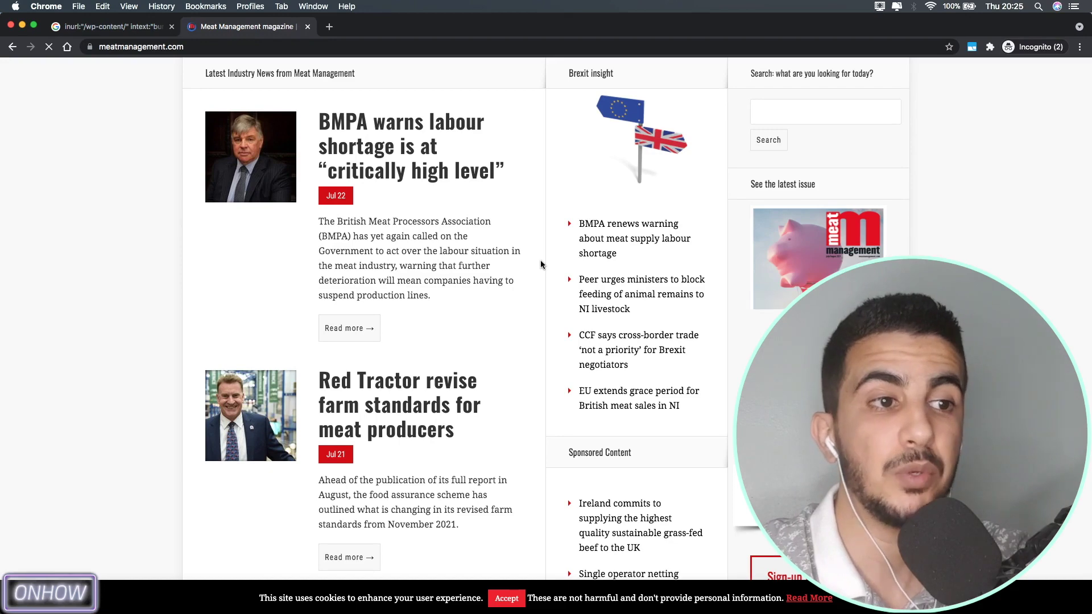
scroll(541, 265, up, 3)
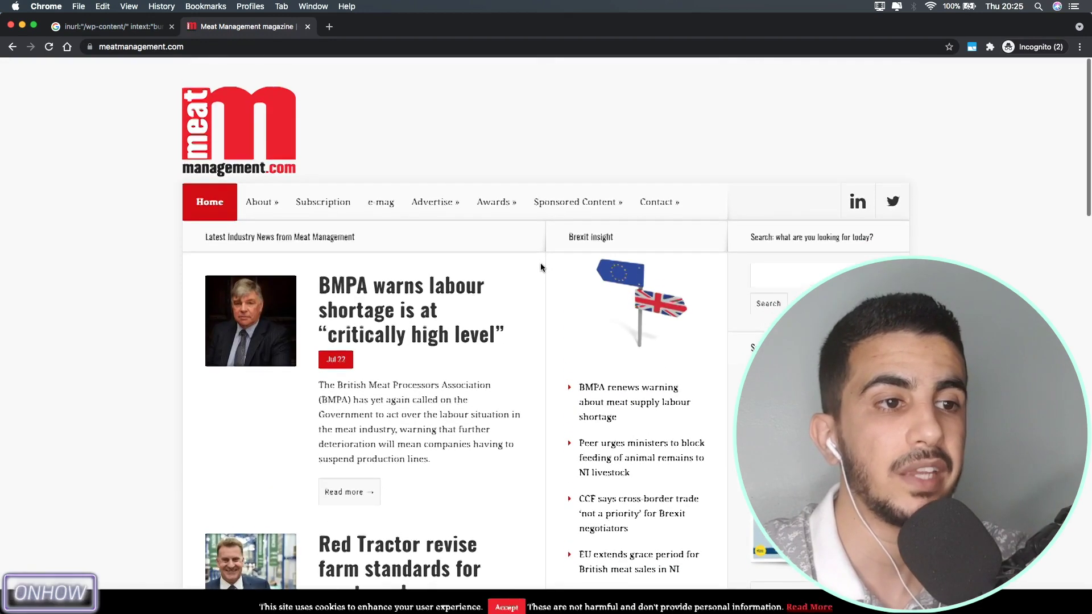
mouse_move(676, 197)
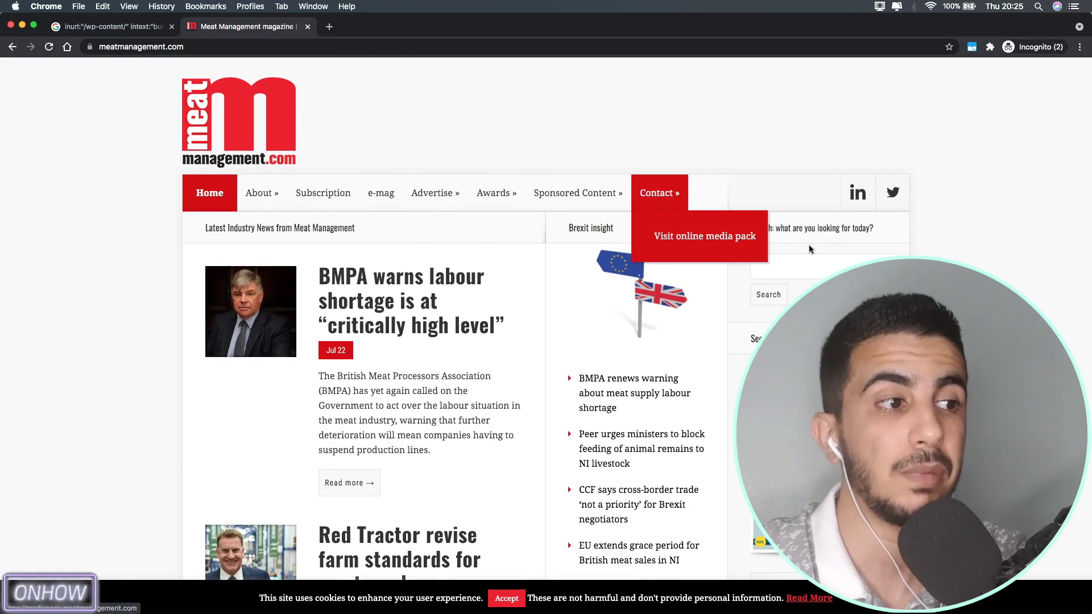
scroll(963, 249, down, 4)
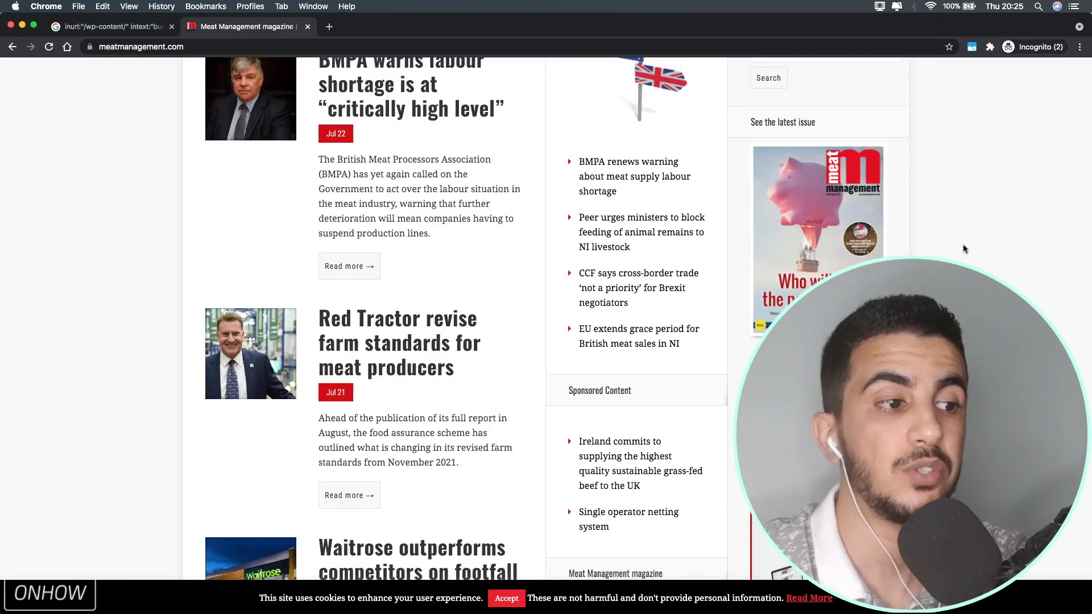
scroll(963, 249, down, 6)
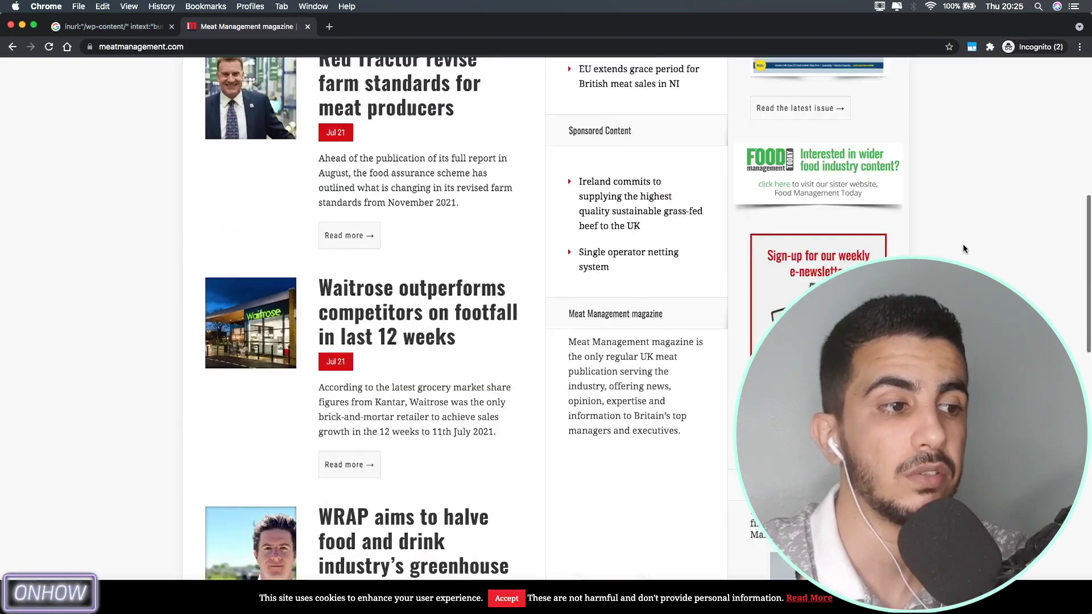
scroll(963, 244, down, 11)
scroll(543, 243, up, 20)
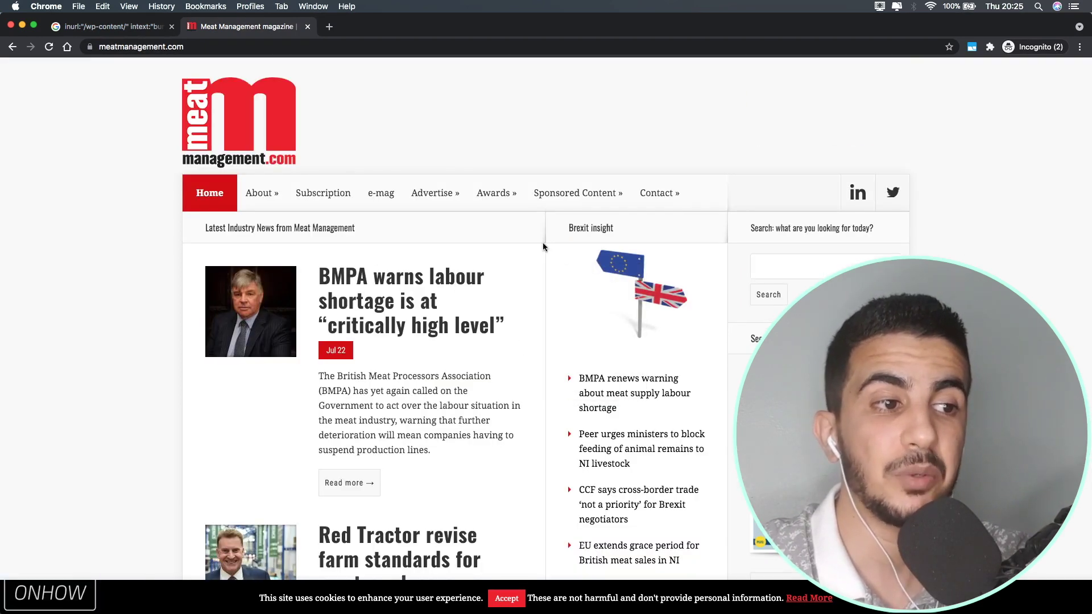
View the homepage's source in a new tab and search it for /plugins/, highlighting 16 matches.
right_click(543, 243)
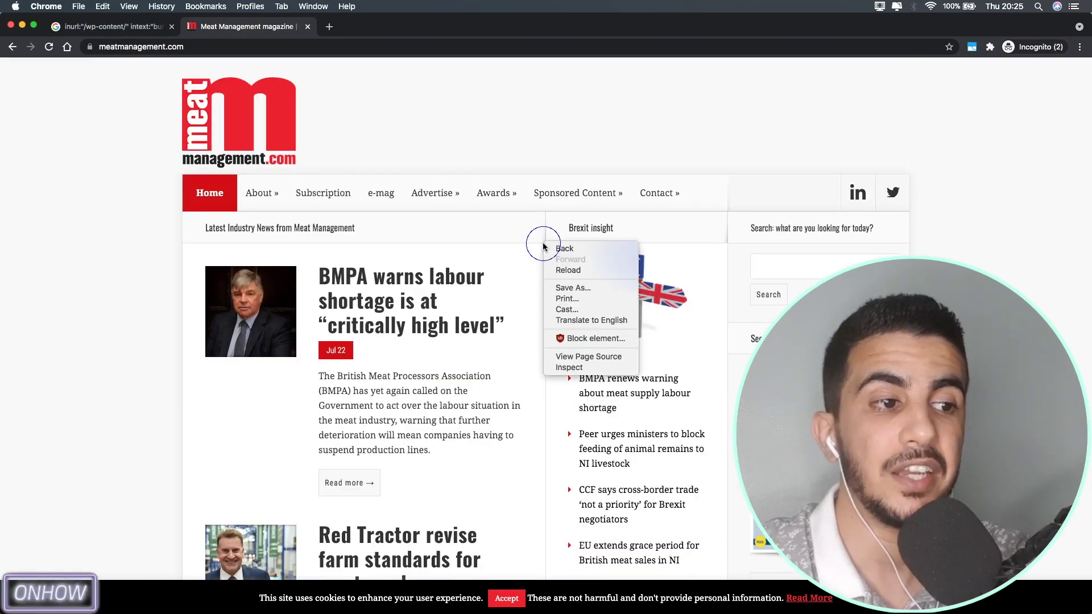
click(586, 359)
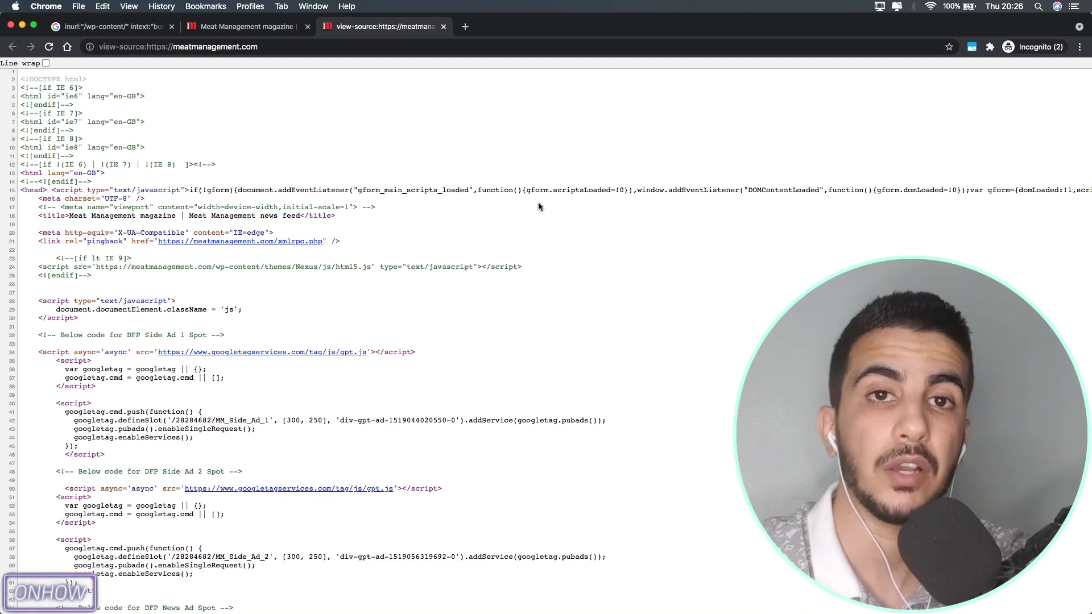
key(super+f)
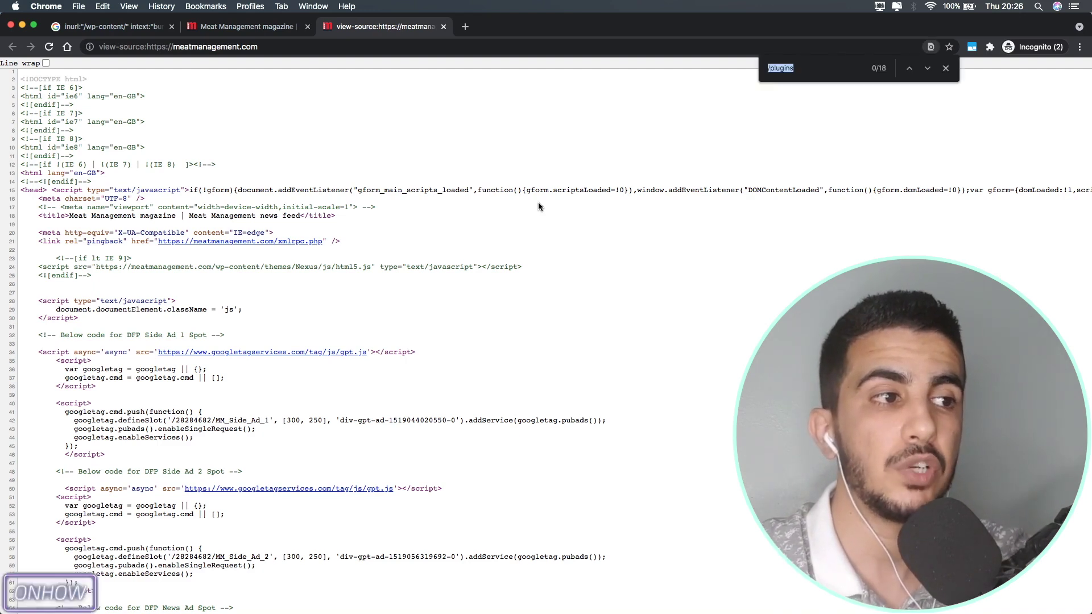
key(BackSpace)
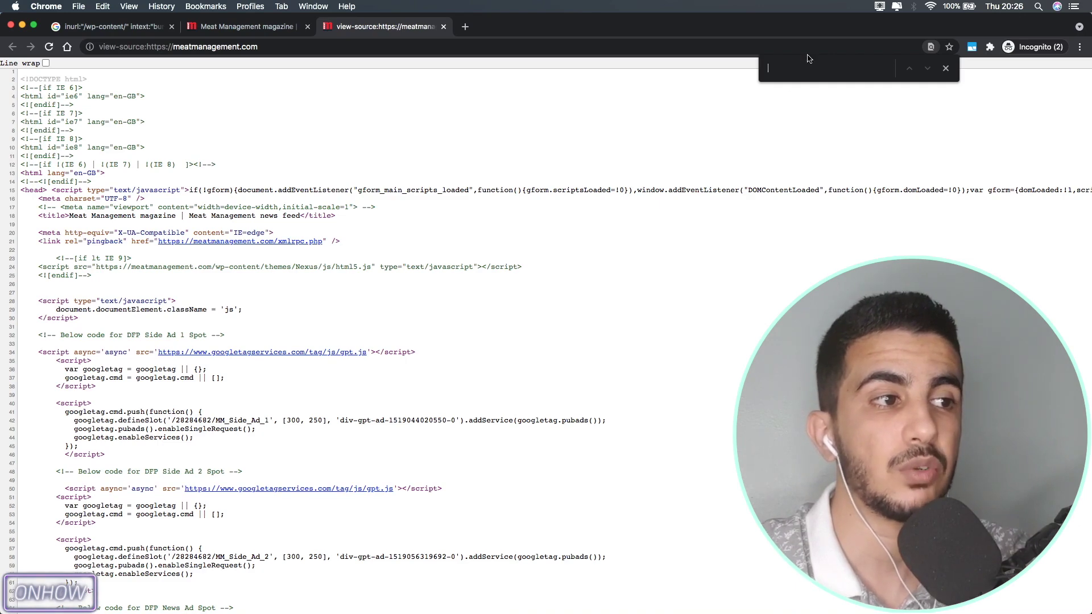
scroll(811, 165, up, 3)
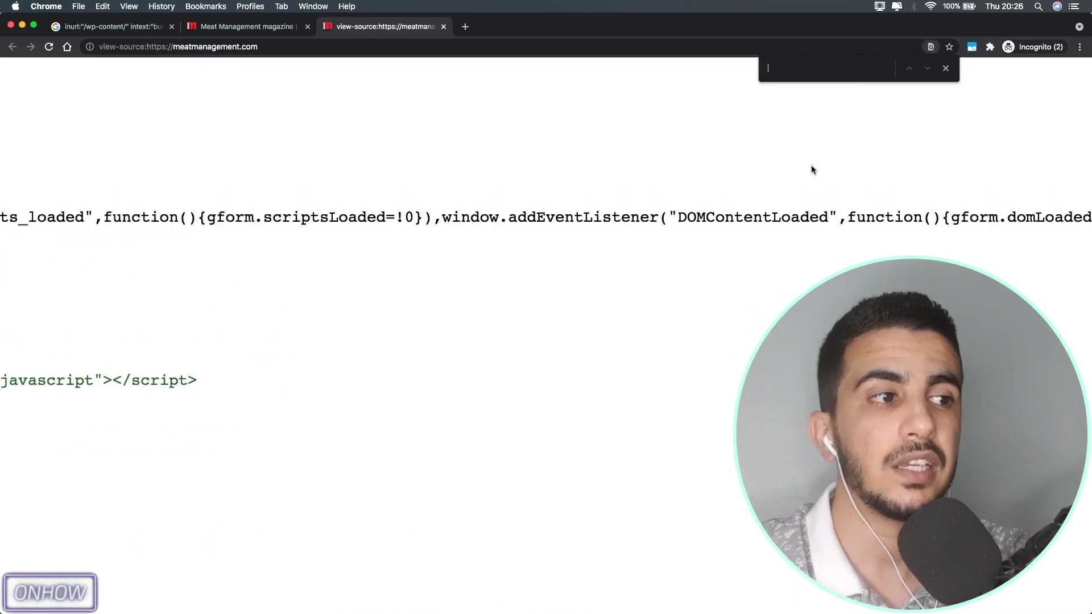
scroll(811, 165, down, 3)
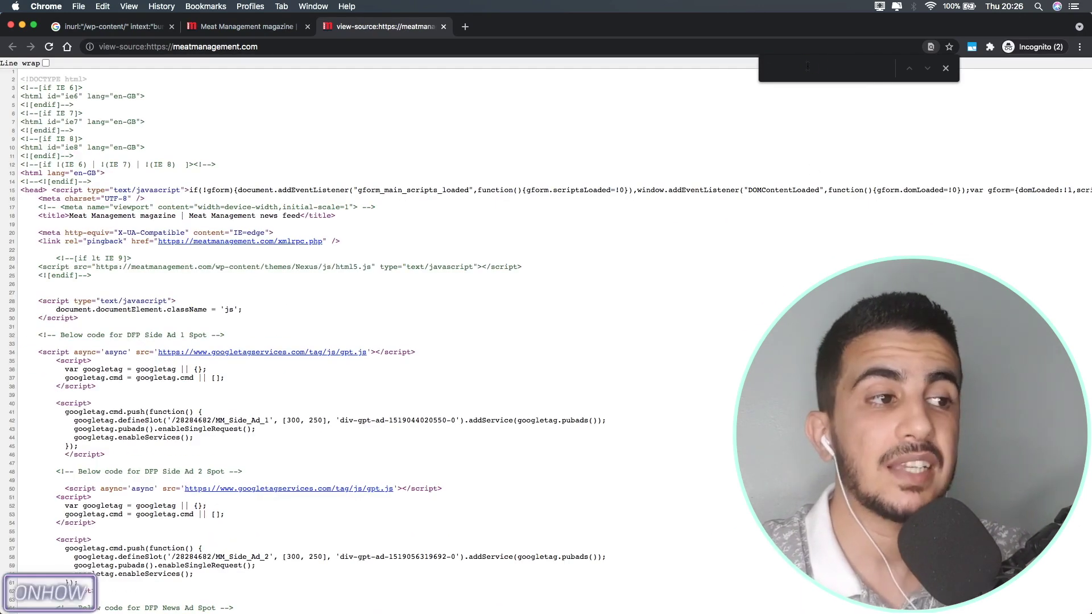
text(/plugins/)
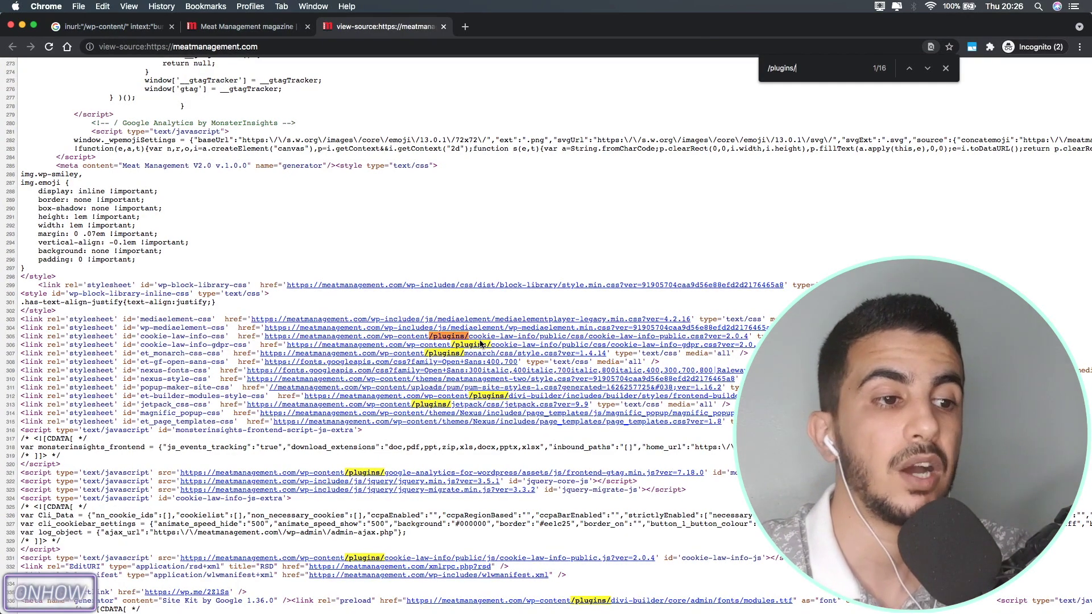
Copy the link address of the cookie-law-info stylesheet.
scroll(481, 344, up, 5)
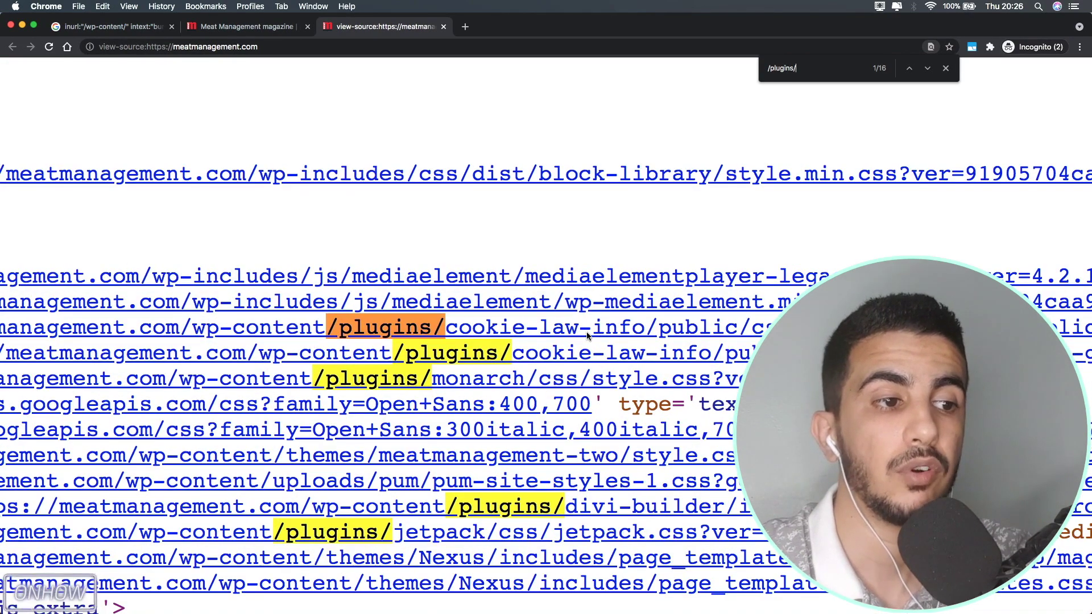
right_click(507, 333)
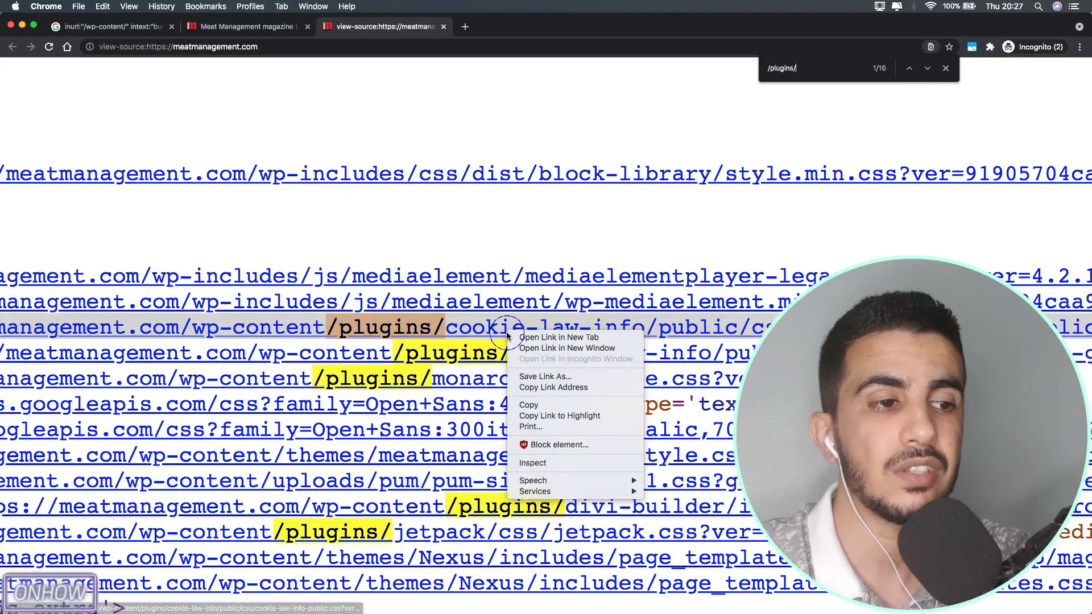
click(545, 405)
Paste the stylesheet URL into a new tab's search box and cut it back to the cookie-law-info folder.
click(465, 26)
text(google.com)
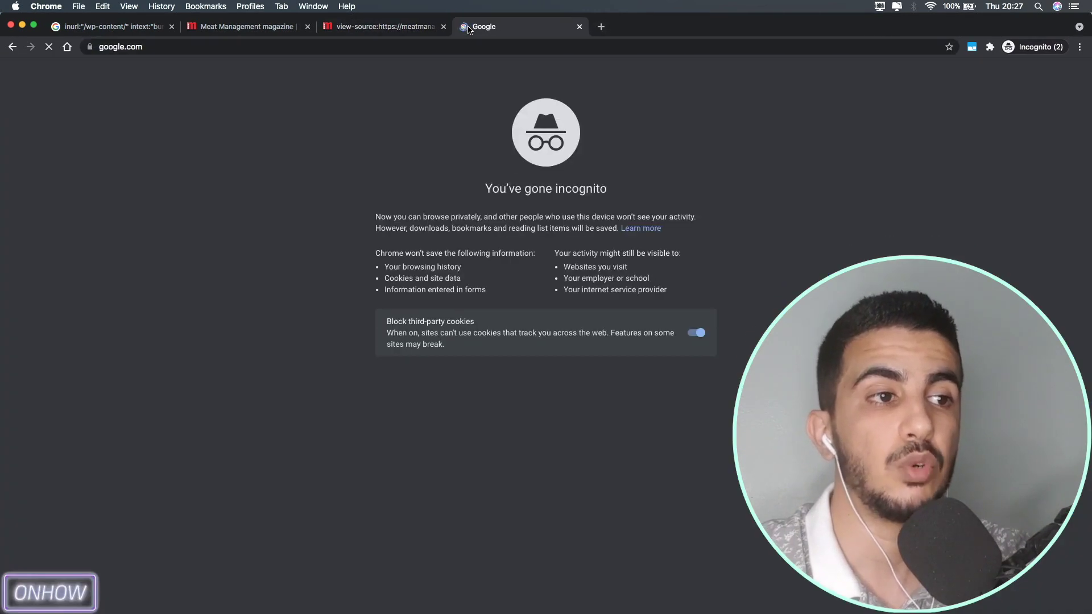
key(super+v)
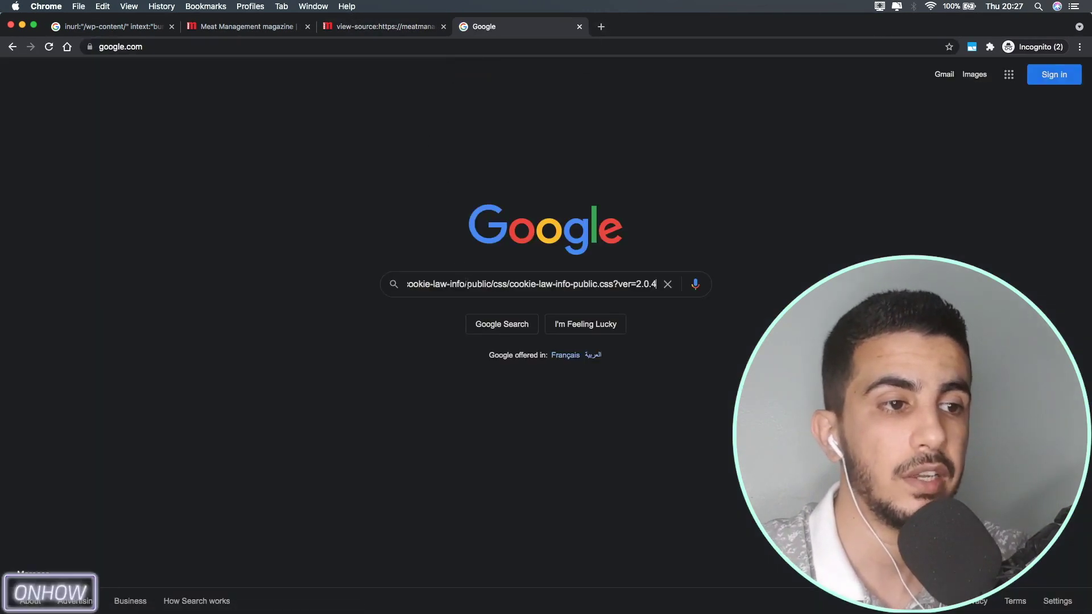
drag(467, 284, 718, 286)
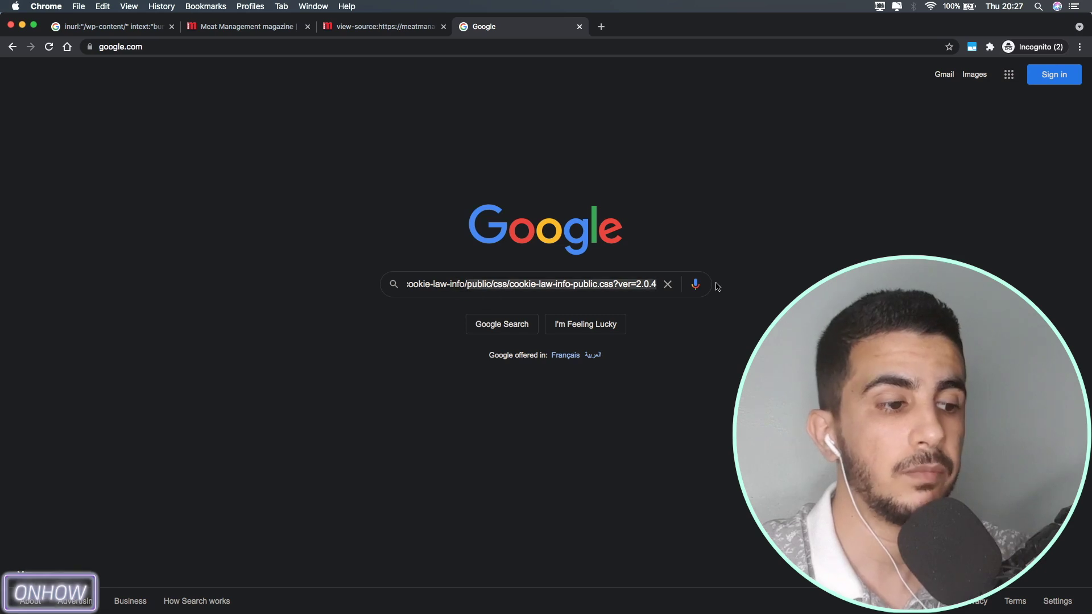
key(BackSpace)
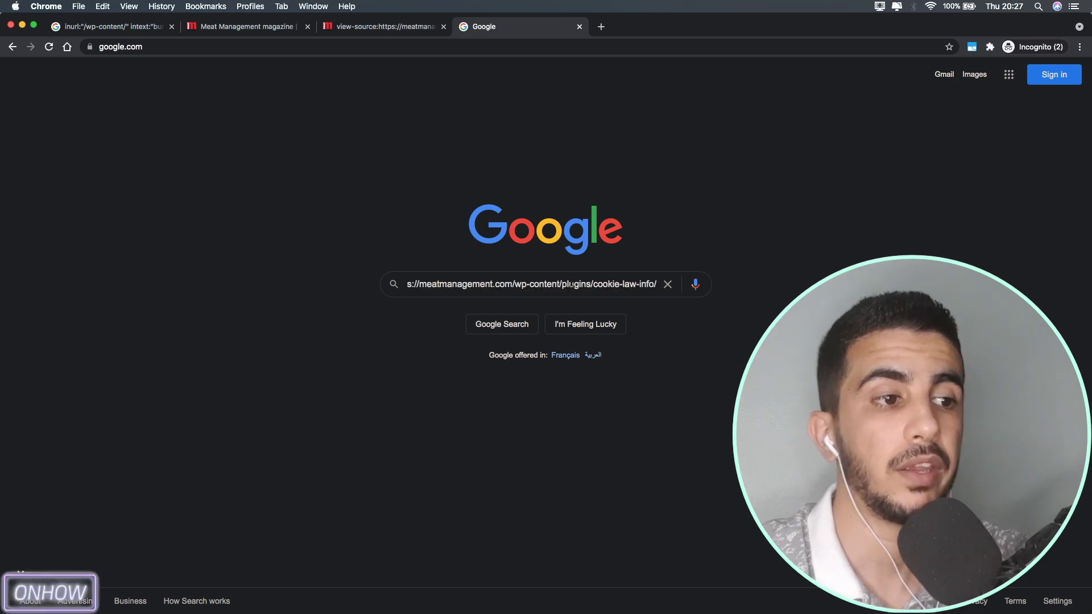
Reduce the text to the plugin name and search 'cookie law info plugin wordpress'.
drag(594, 284, 659, 284)
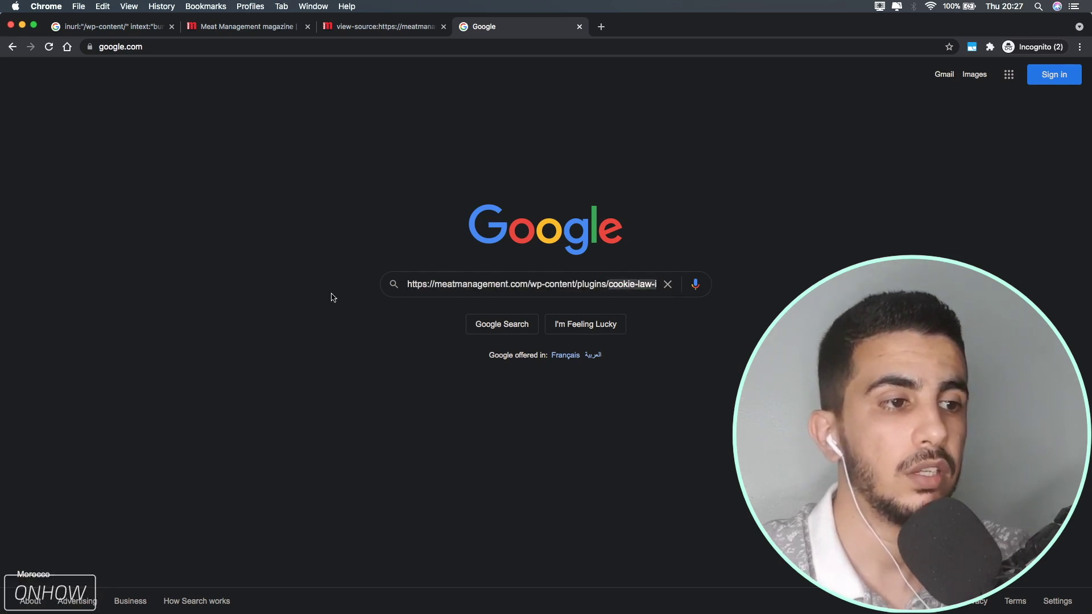
key(super+c)
key(super+a)
key(super+v)
text(p)
key(Down)
key(Return)
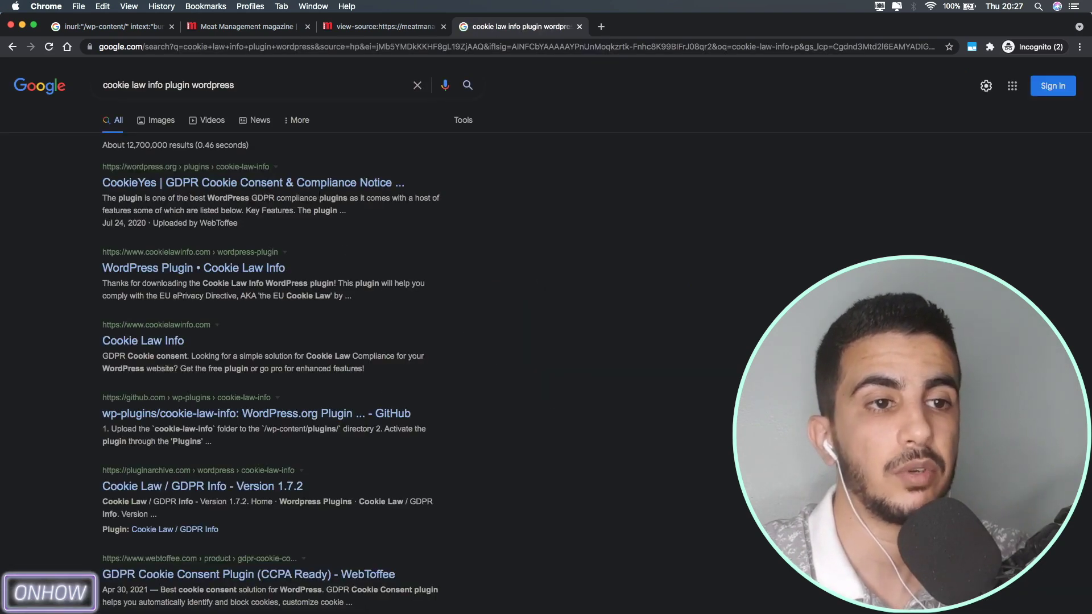
Open the first result, WordPress.org's CookieYes plugin page, in a new tab, then return to the page source.
right_click(291, 188)
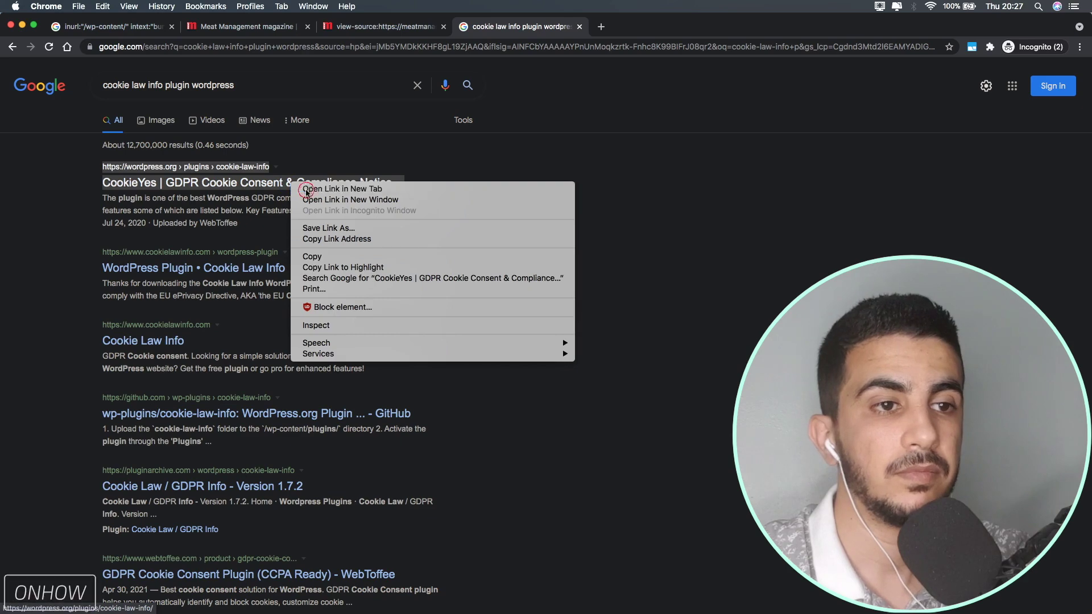
click(302, 187)
click(621, 28)
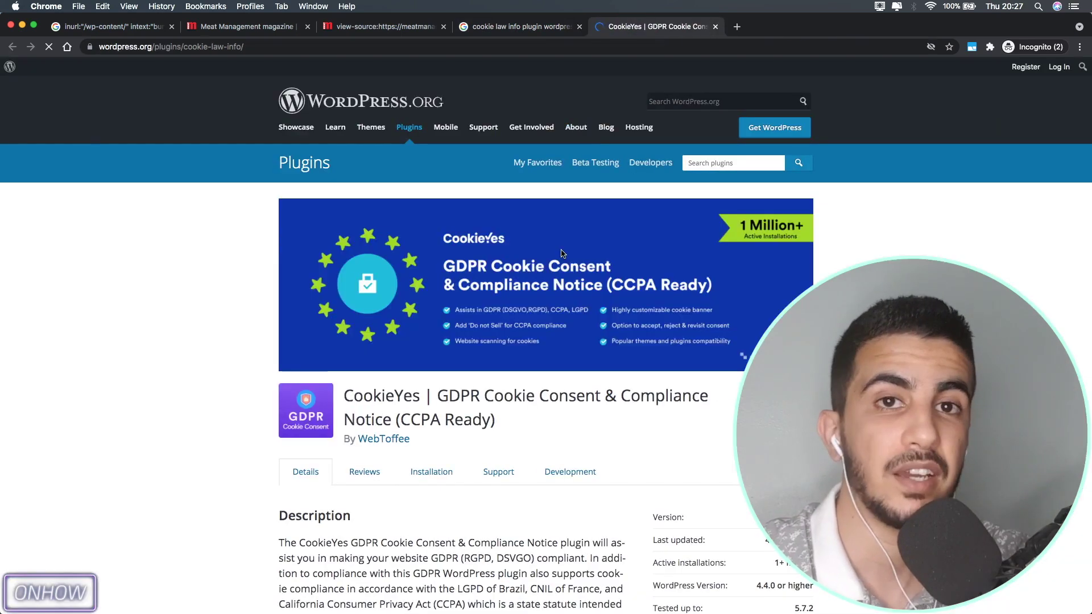
click(397, 27)
Zoom out and scroll through the popup-maker, image-source-control-isc, monarch and divi-builder matches, then reset zoom.
scroll(550, 368, down, 2)
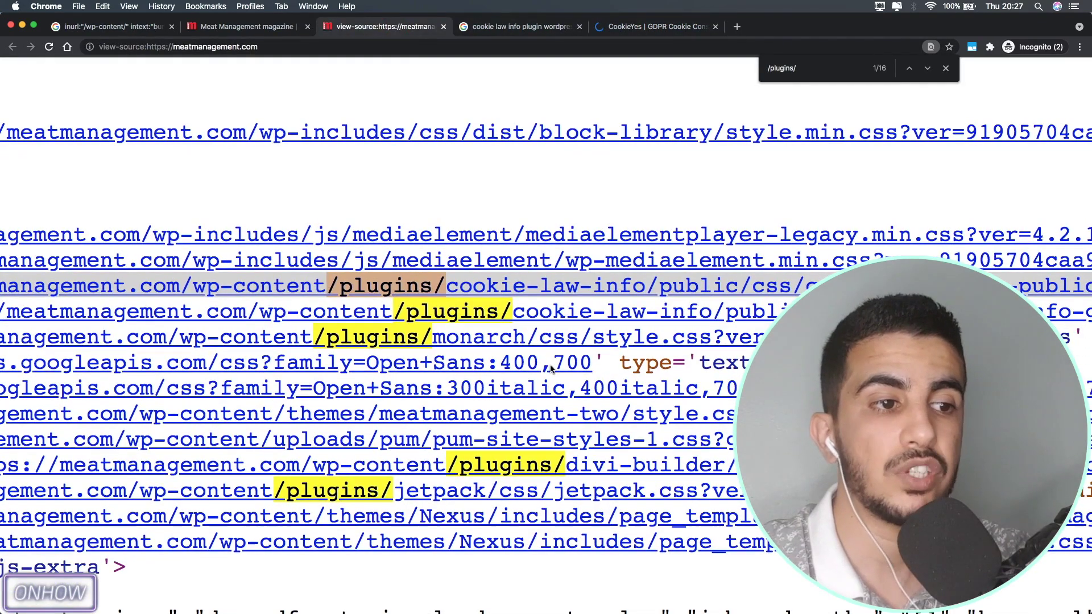
scroll(492, 346, down, 5)
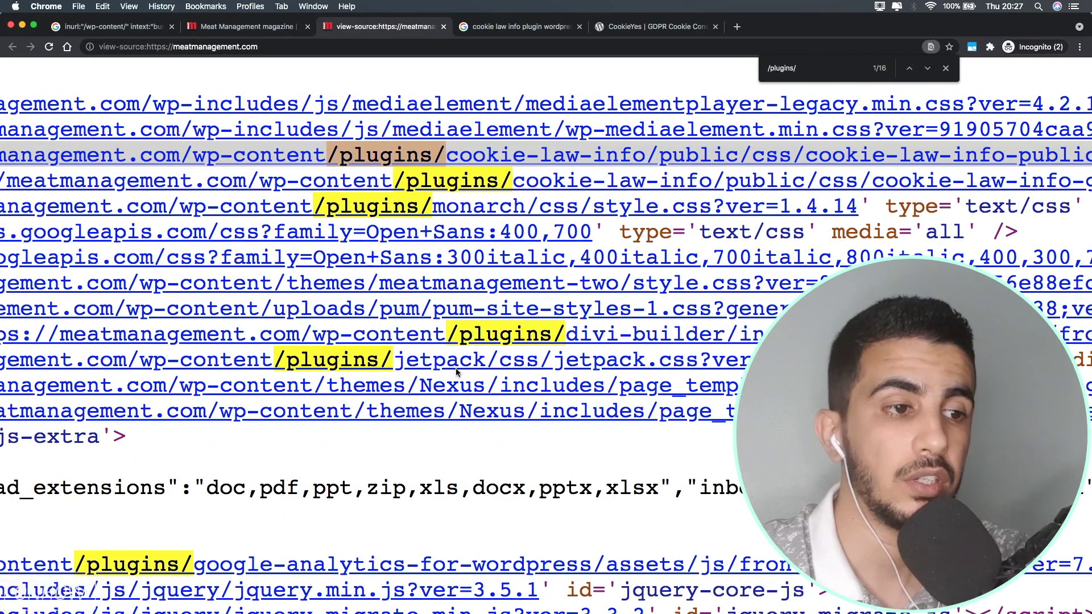
scroll(457, 371, down, 5)
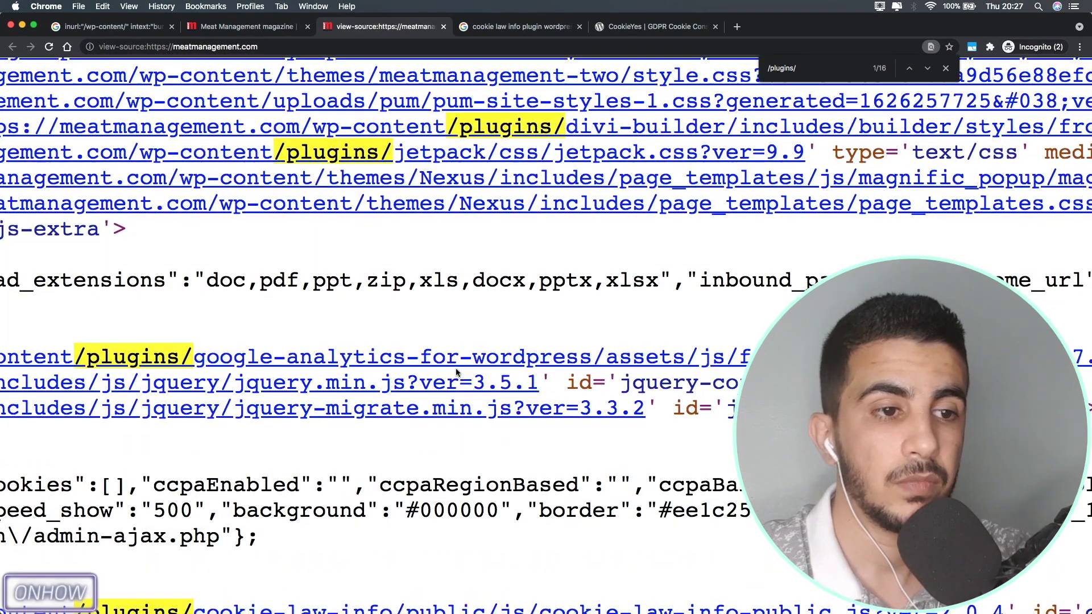
scroll(326, 370, left, 1)
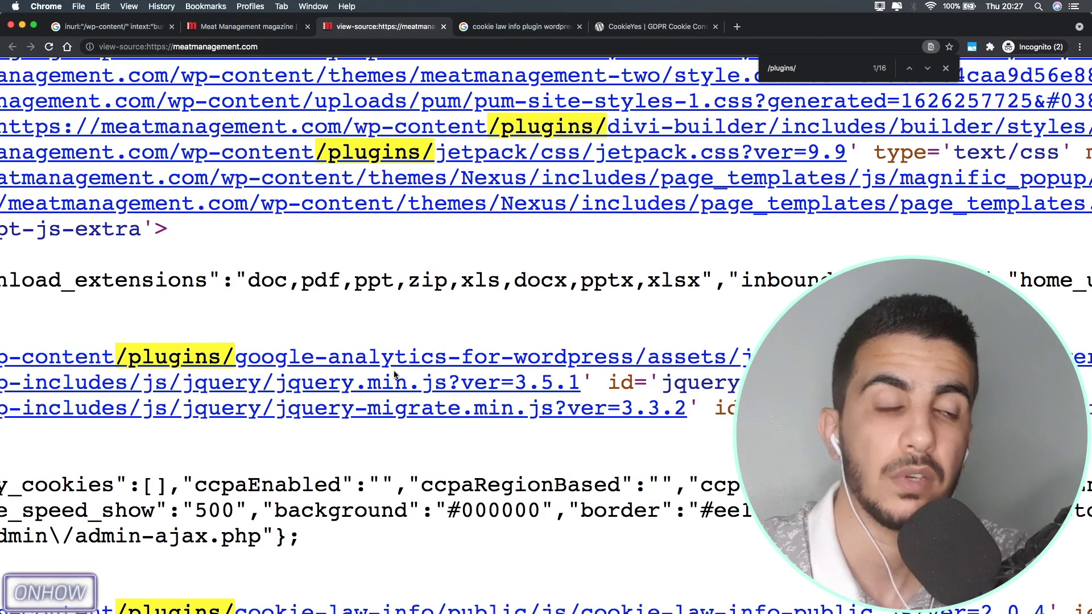
scroll(395, 375, down, 4)
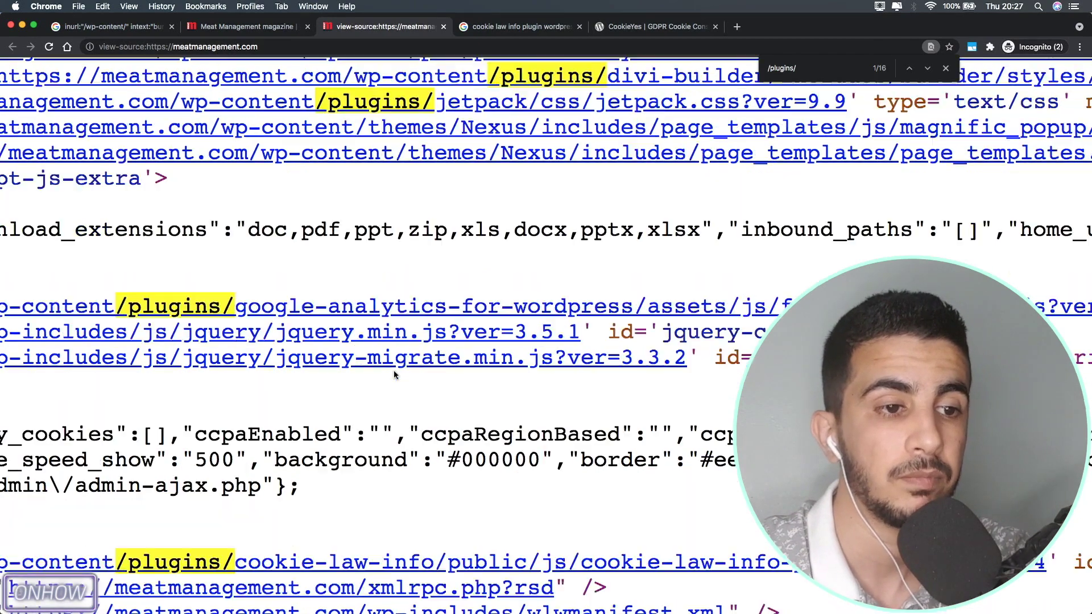
scroll(395, 374, down, 5)
scroll(394, 374, right, 5)
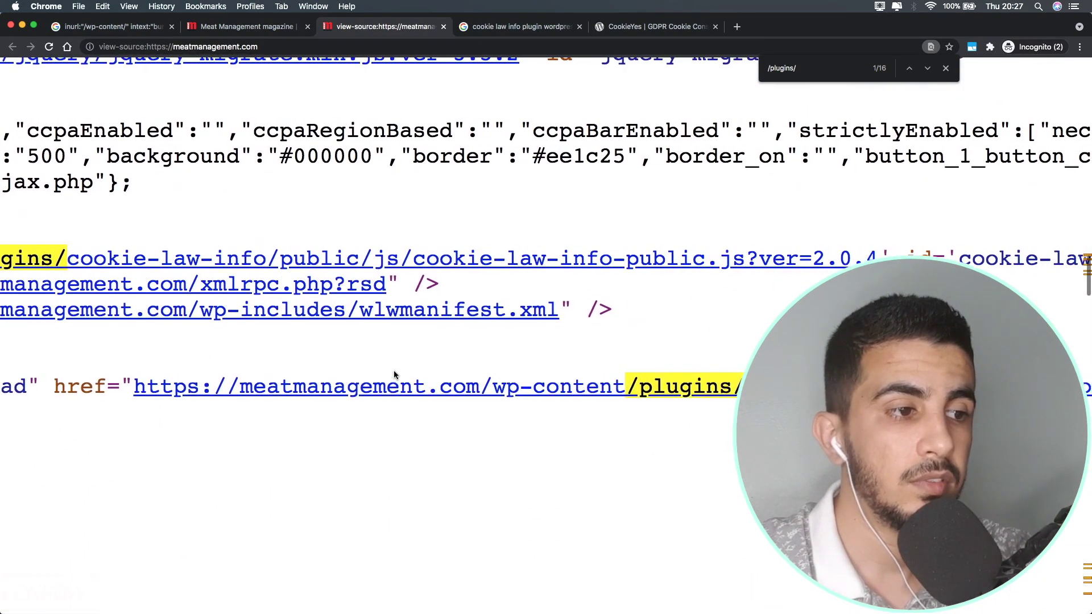
key(super+minus)
key(super+minus)
key(super+minus)
key(super+minus)
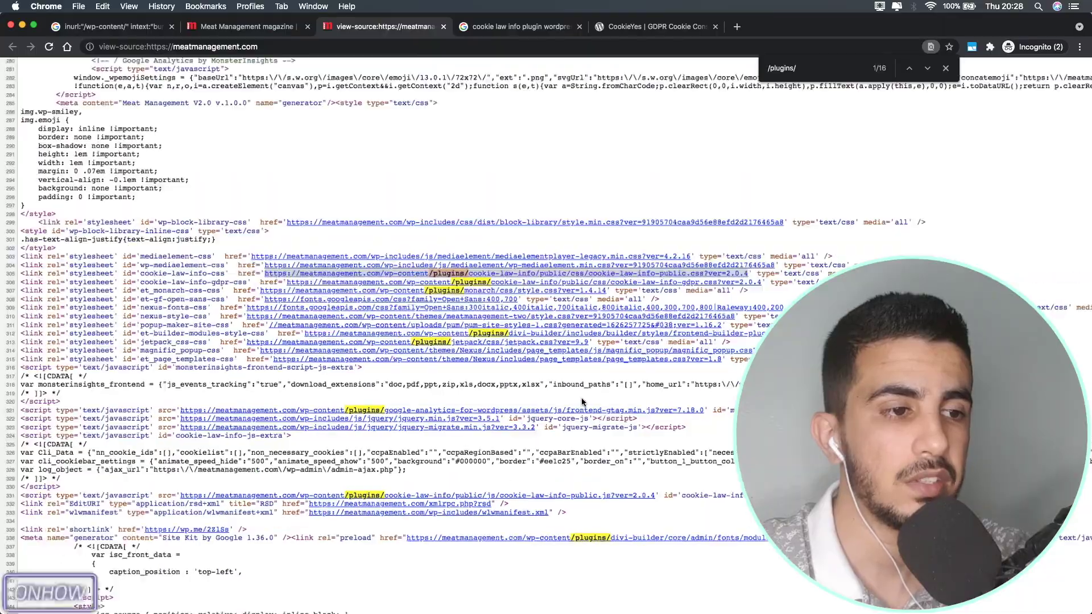
scroll(581, 403, down, 20)
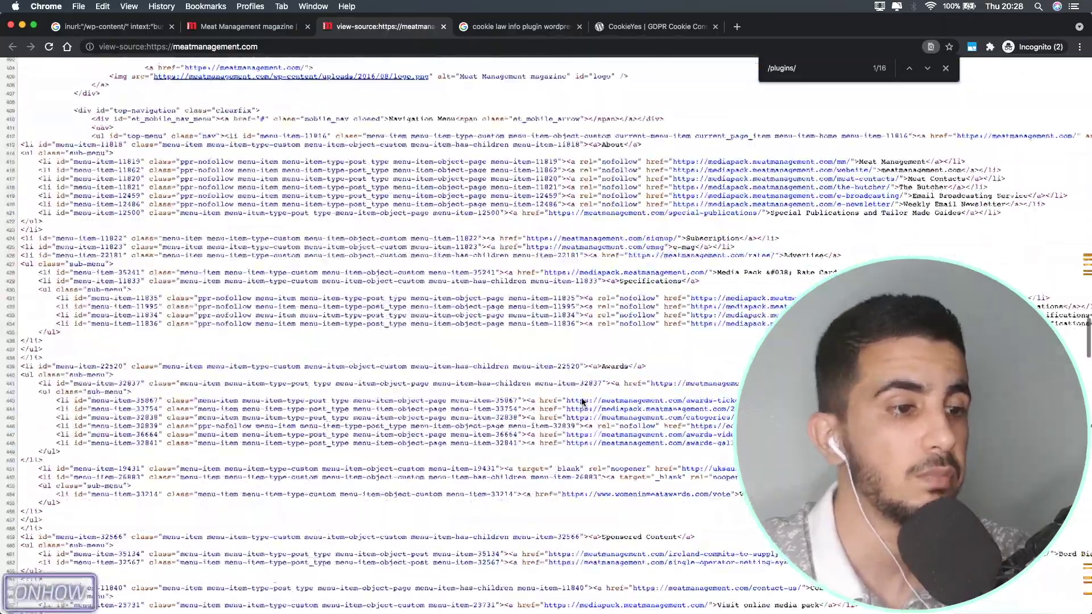
scroll(581, 402, down, 20)
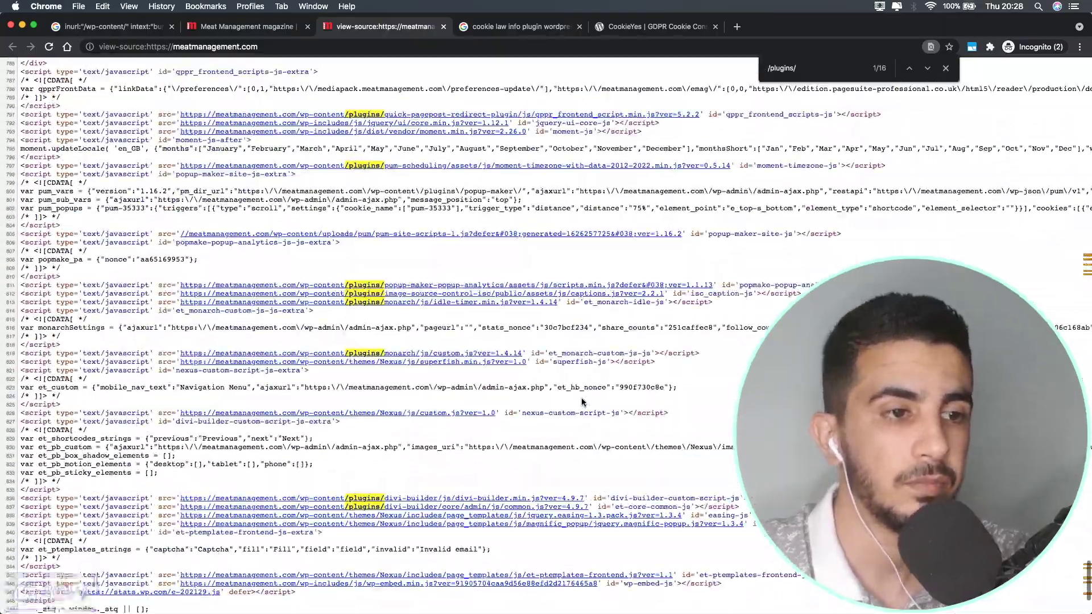
scroll(409, 302, up, 5)
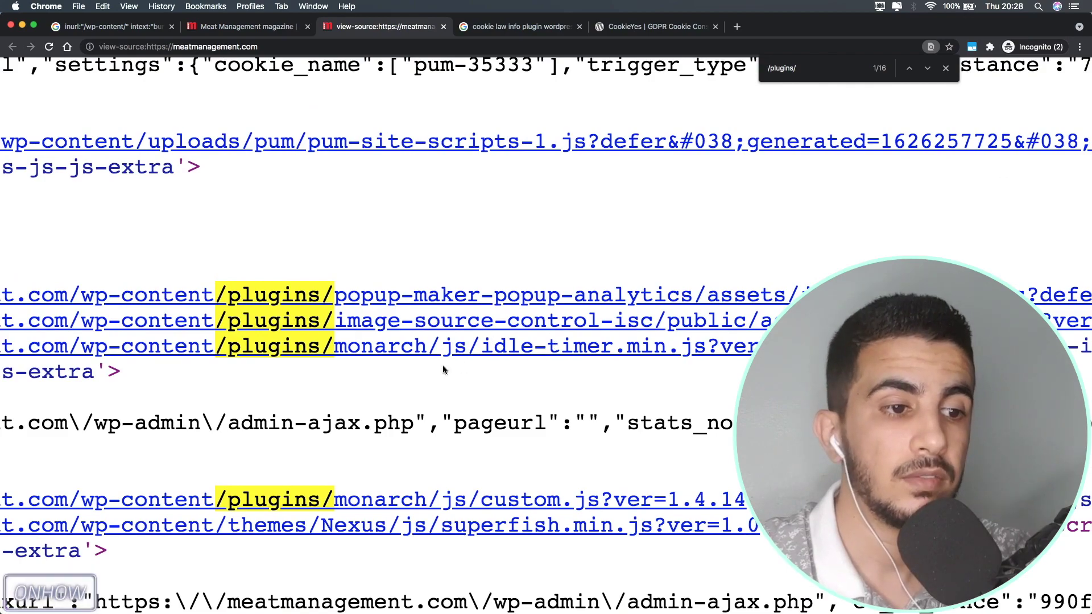
scroll(490, 451, down, 8)
scroll(491, 455, down, 6)
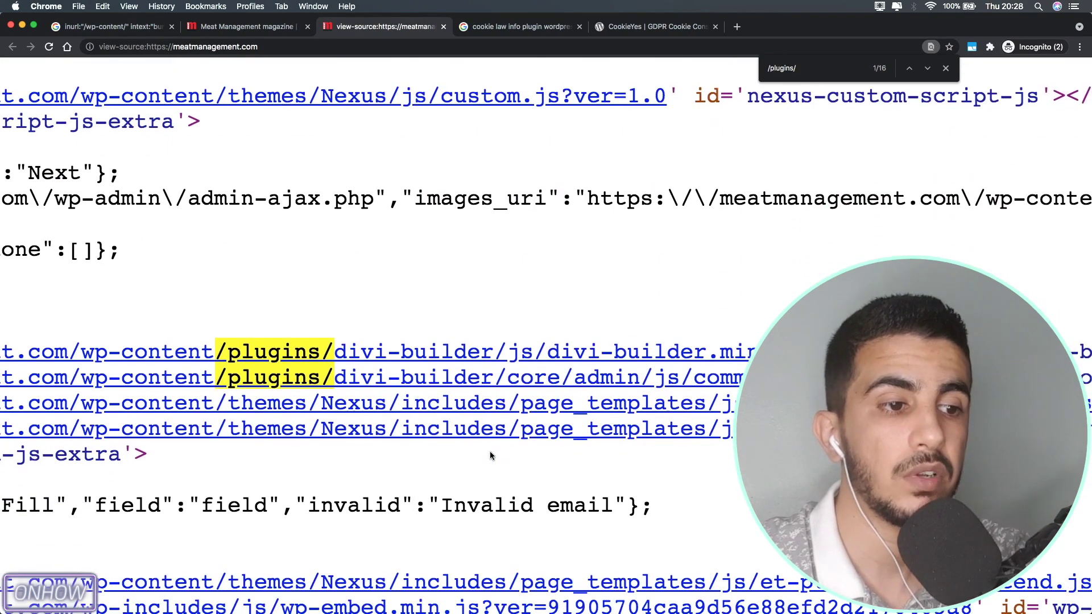
key(super+0)
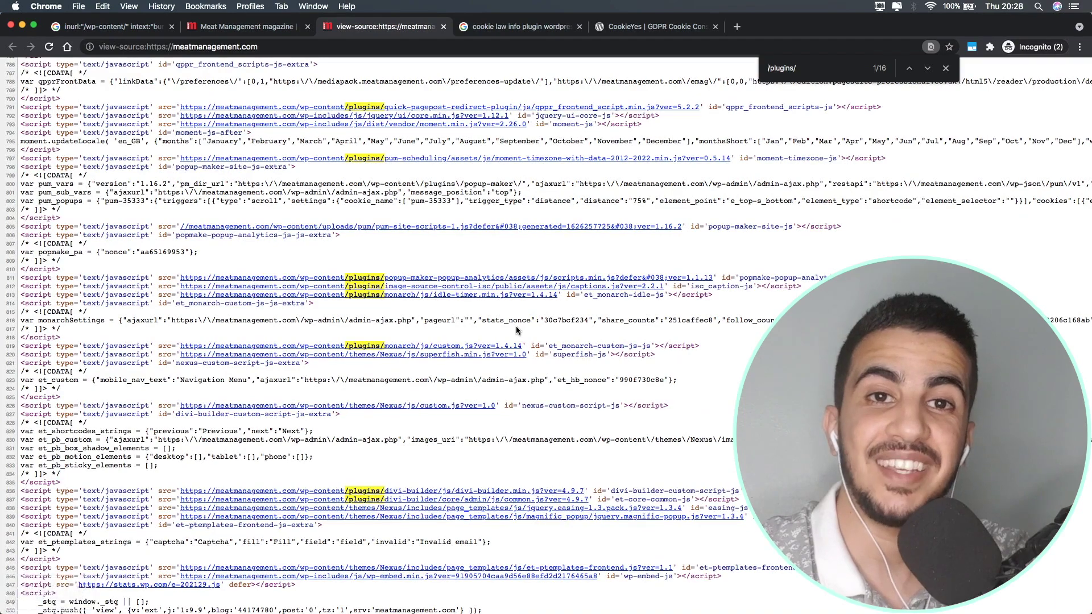